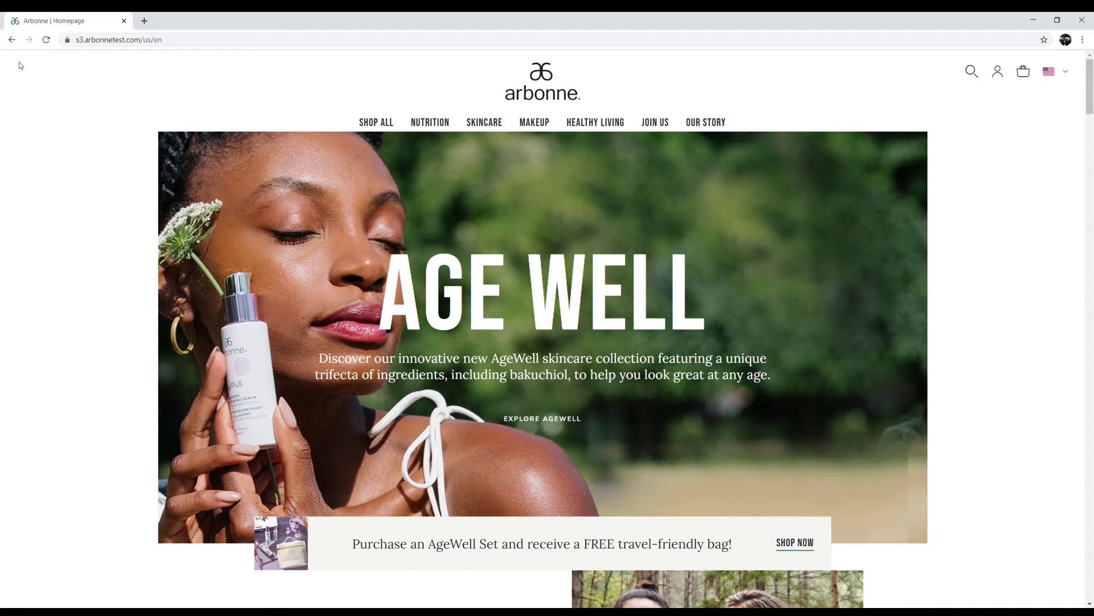
Sign in to the consultant account with the autofilled login and the reCAPTCHA check
left_click(998, 71)
left_click(487, 353)
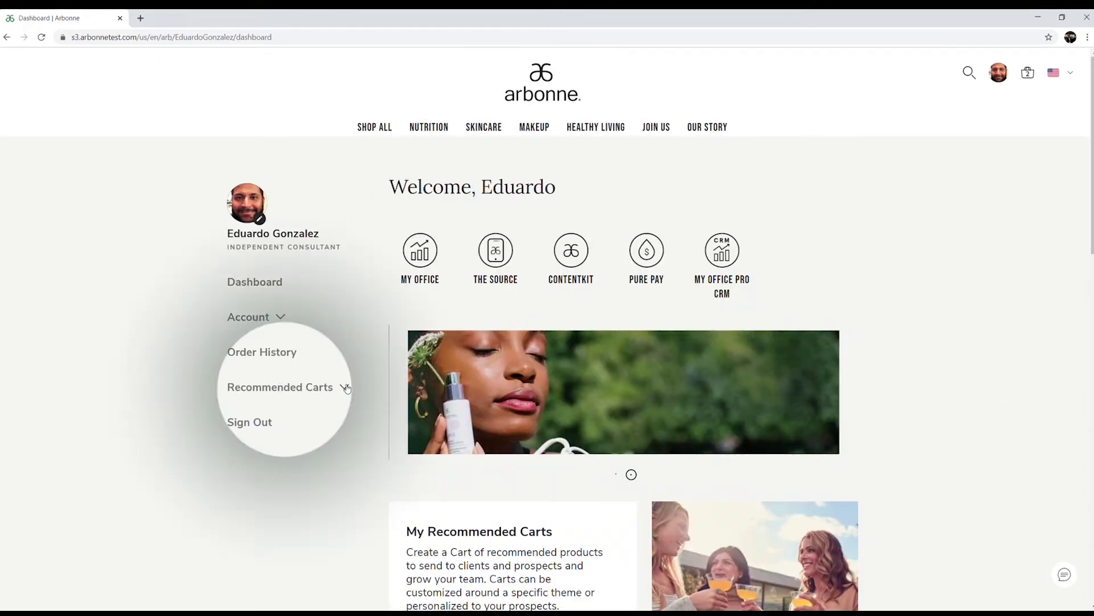
Expand Recommended Carts in the dashboard sidebar and create a new cart
left_click(344, 387)
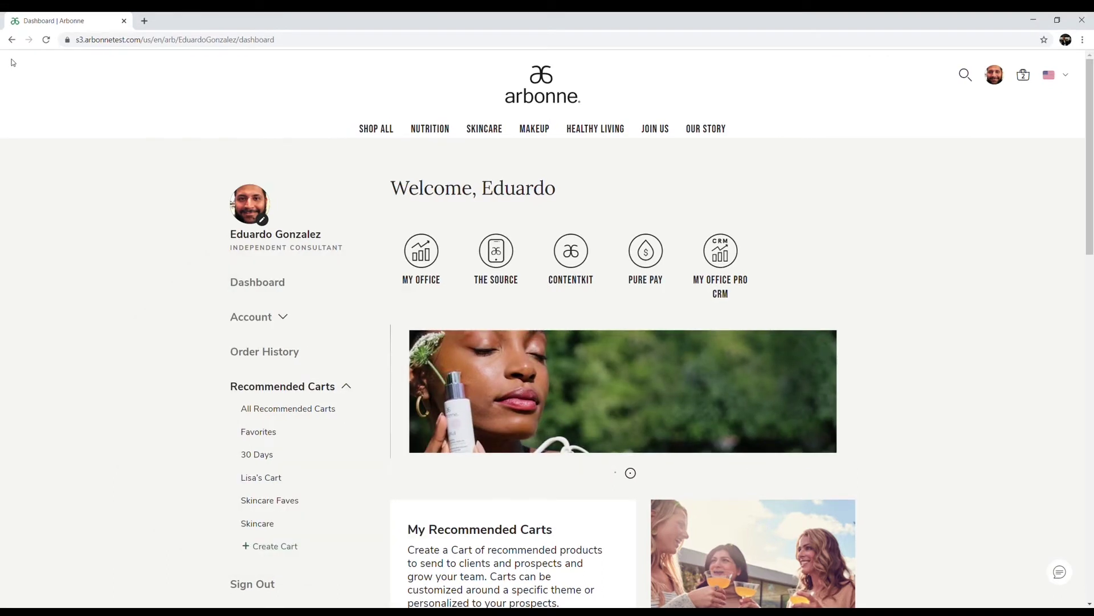
left_click(264, 547)
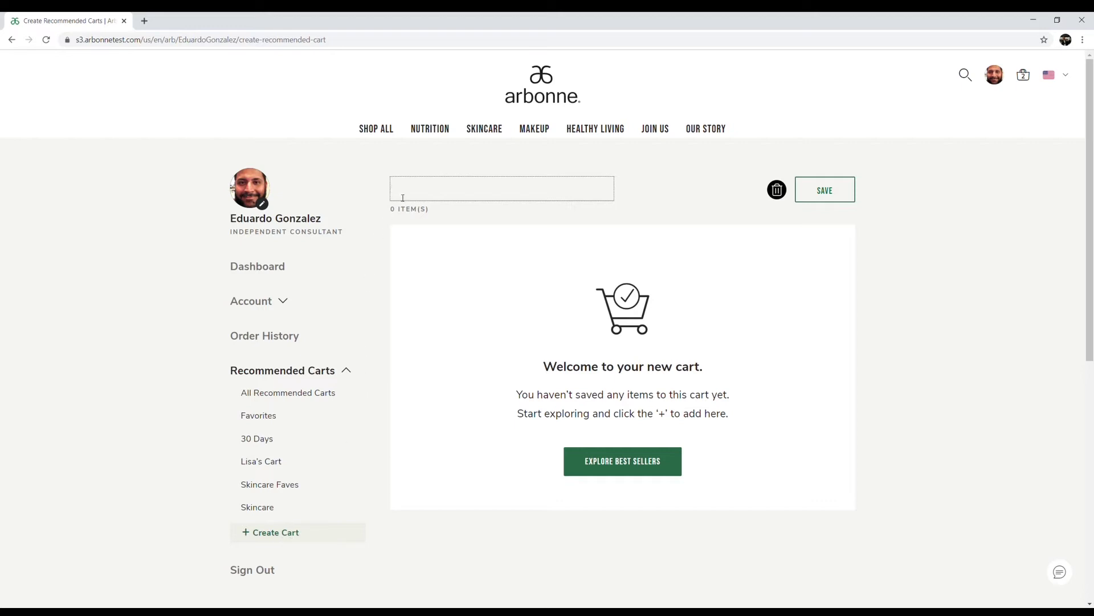
Name the new cart 'Healthy Living Inside and Out' and save it
type("He")
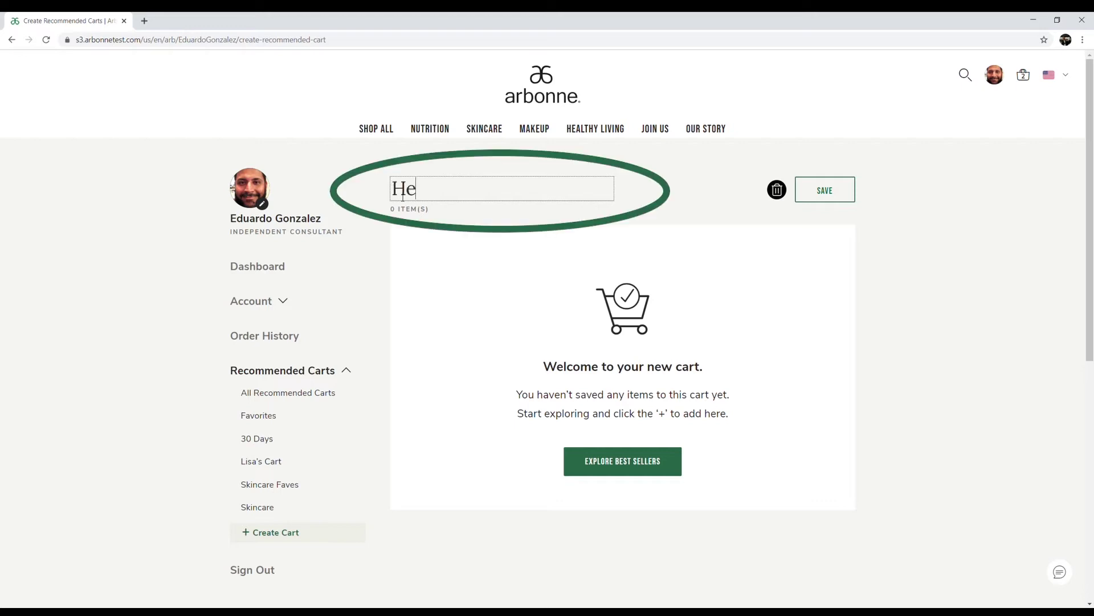
type("althy Living Inside and Out")
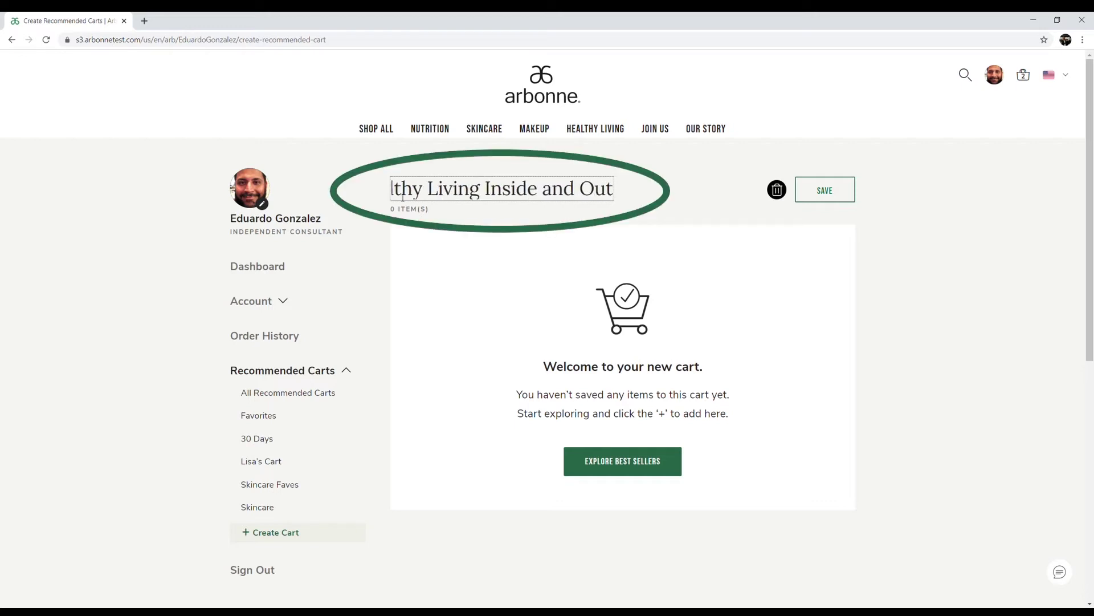
left_click(825, 189)
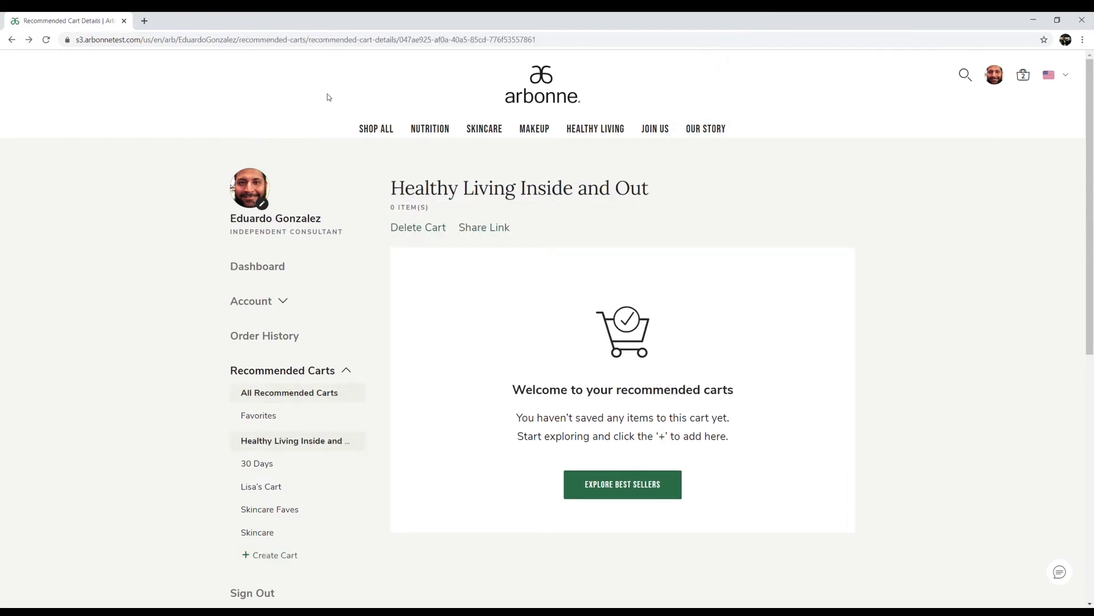
Add the AgeWell Silky Cleanser from Skincare > AgeWell to the Healthy Living Inside and Out cart
mouse_move(491, 126)
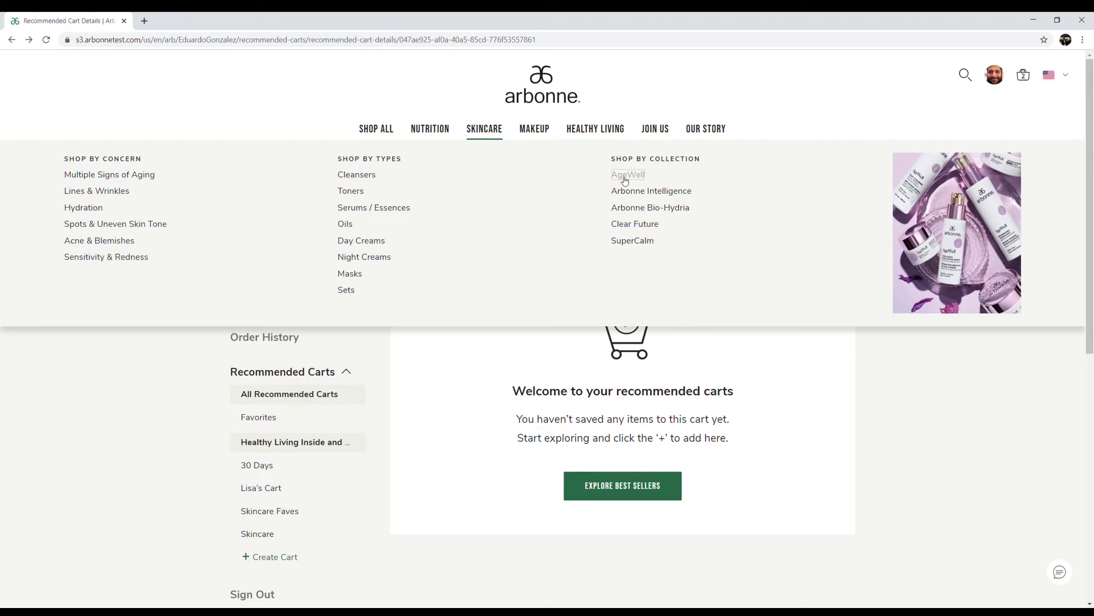
left_click(624, 176)
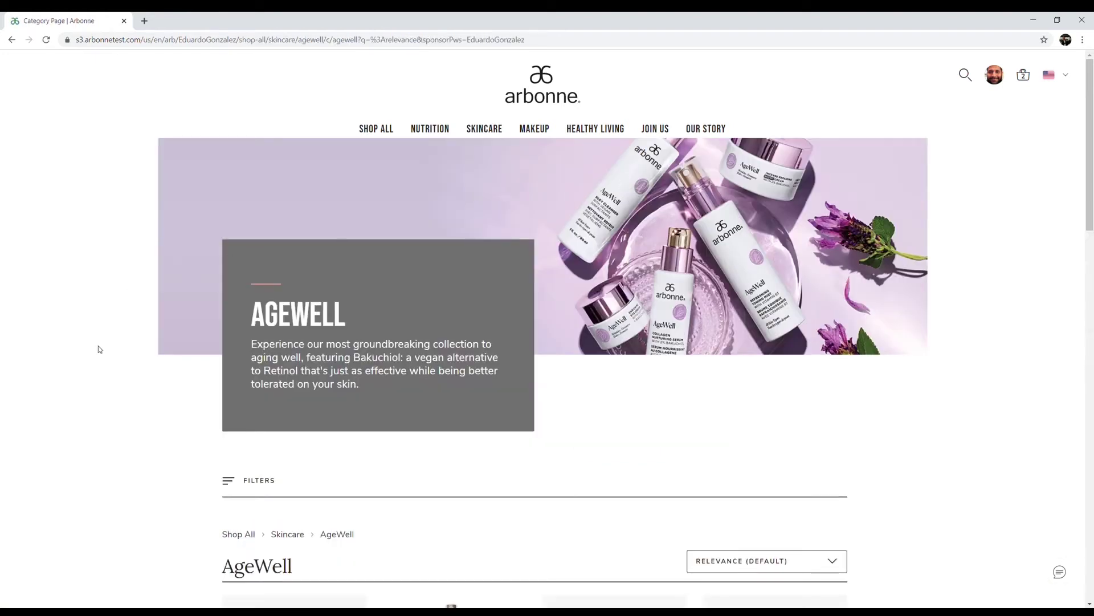
scroll(99, 354, "down", 3)
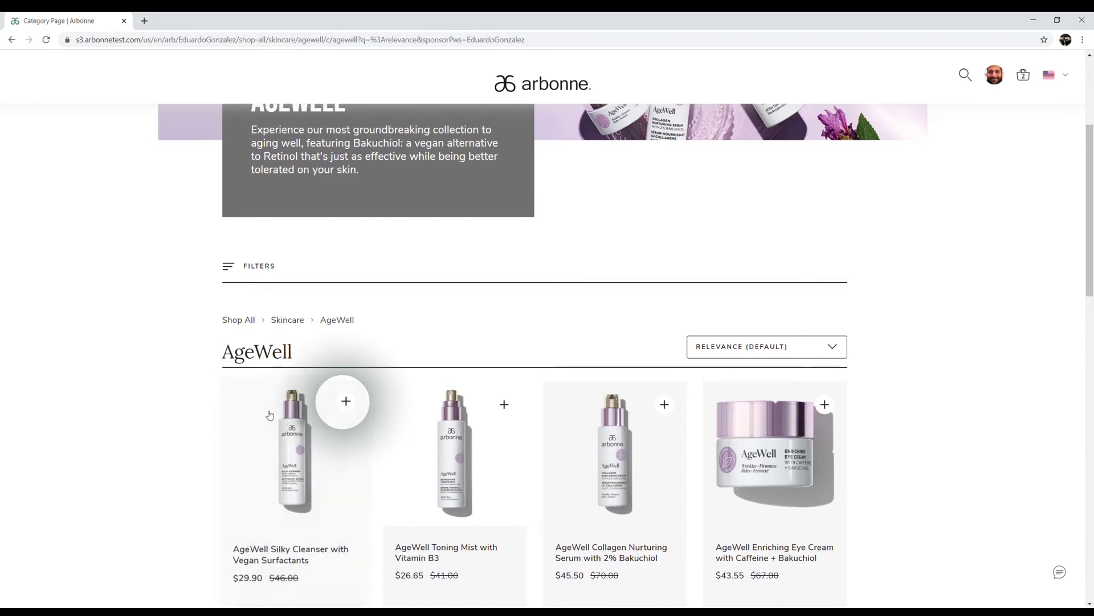
left_click(351, 396)
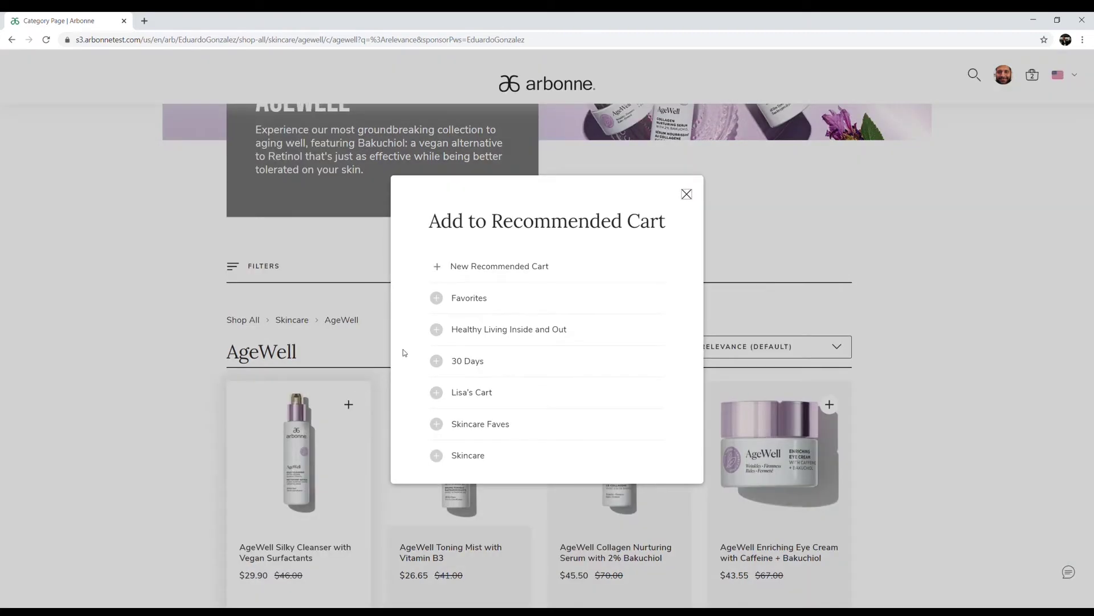
left_click(437, 330)
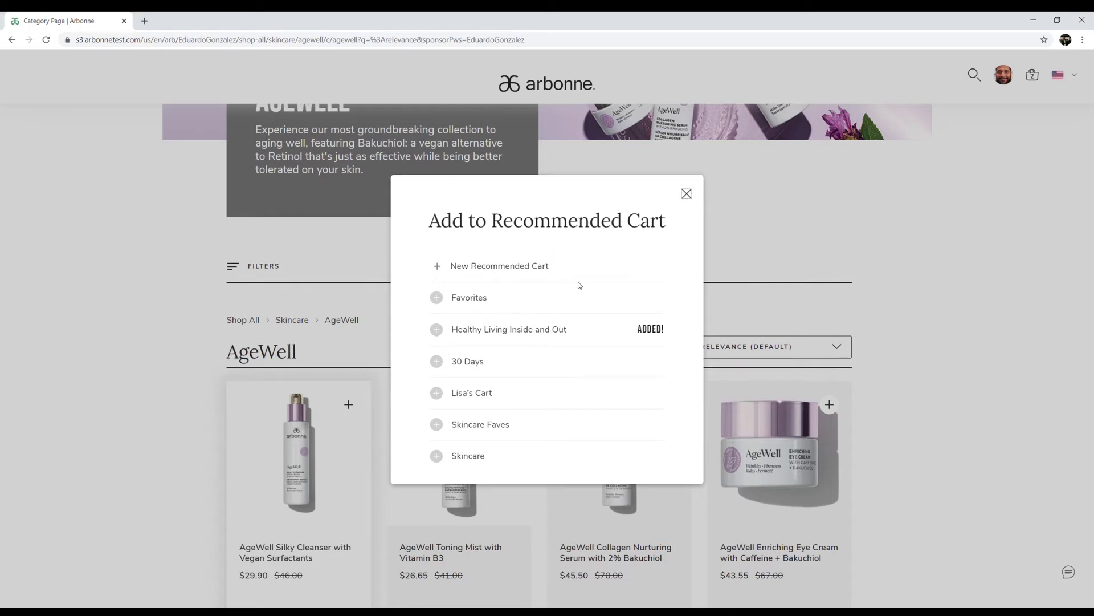
left_click(682, 195)
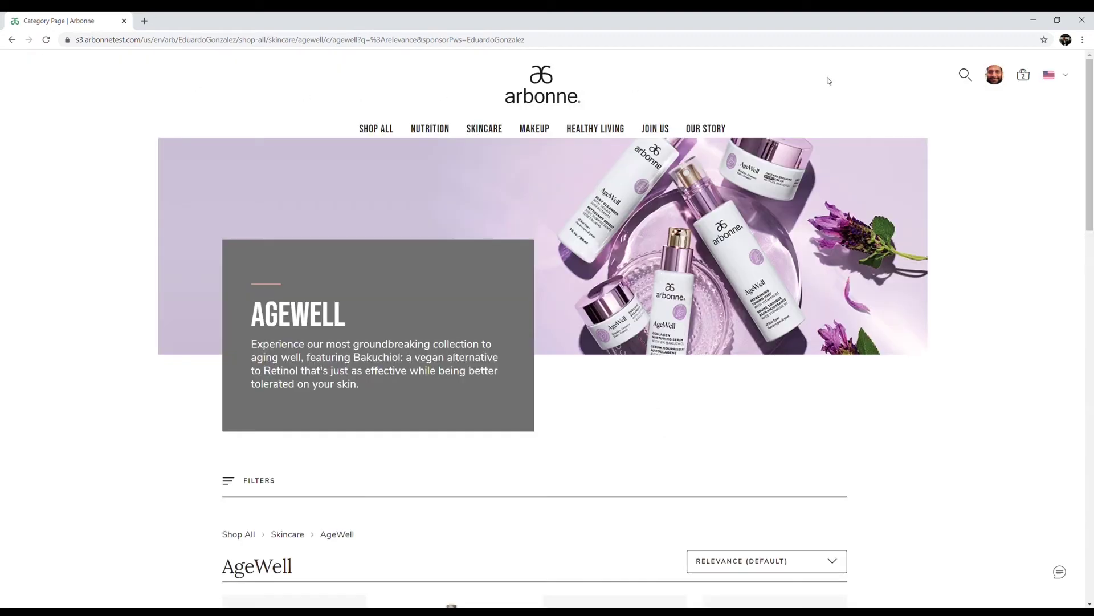
Search for '30 Days' and open customization for the 30 Days to Healthy Living Set
left_click(965, 76)
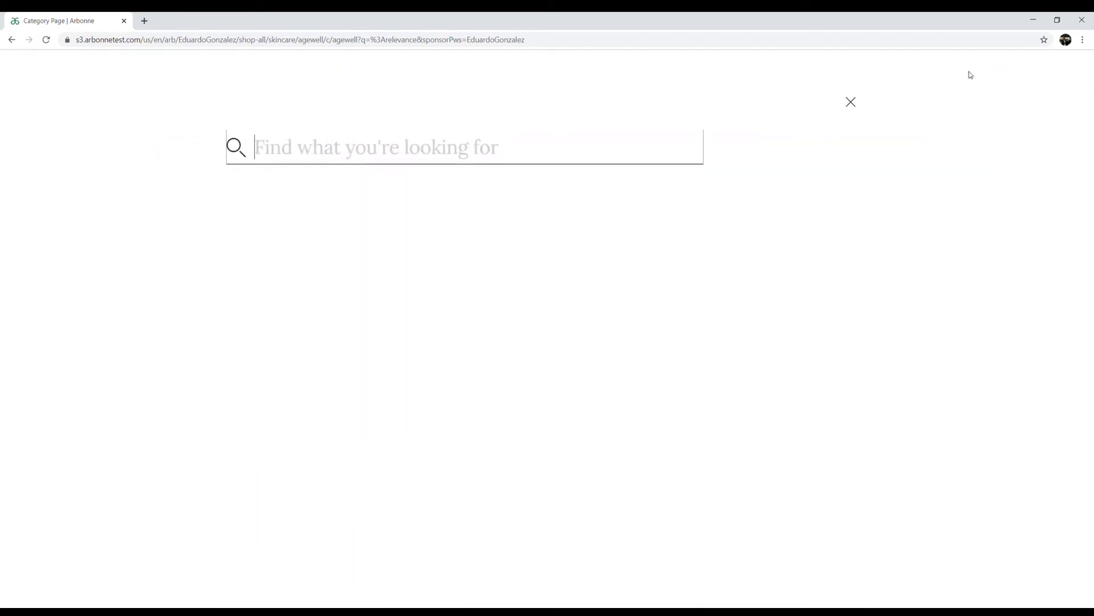
type("30 Da")
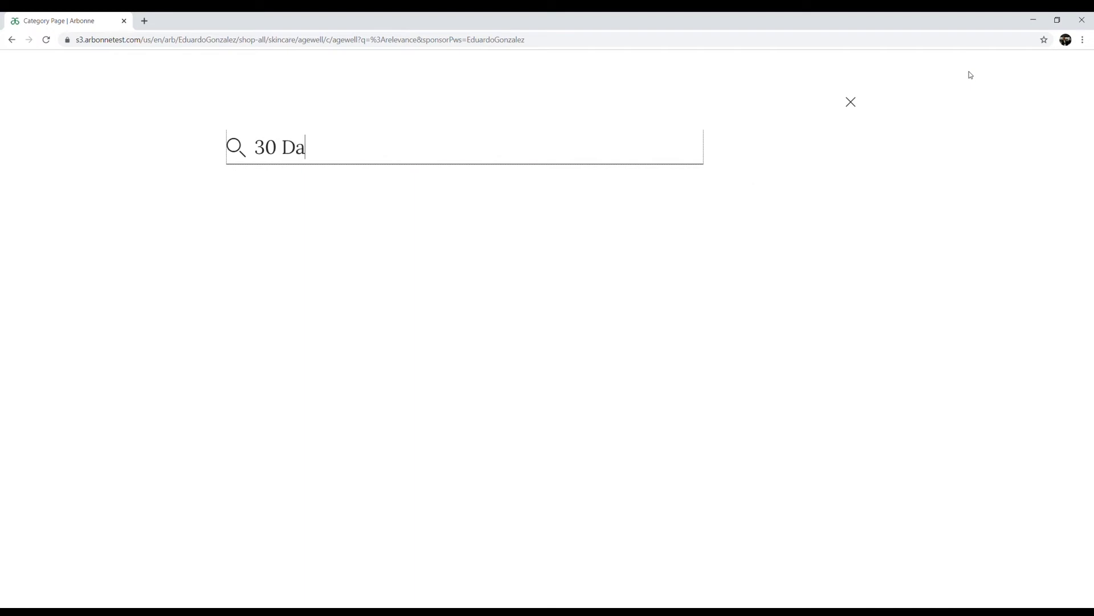
type("ys")
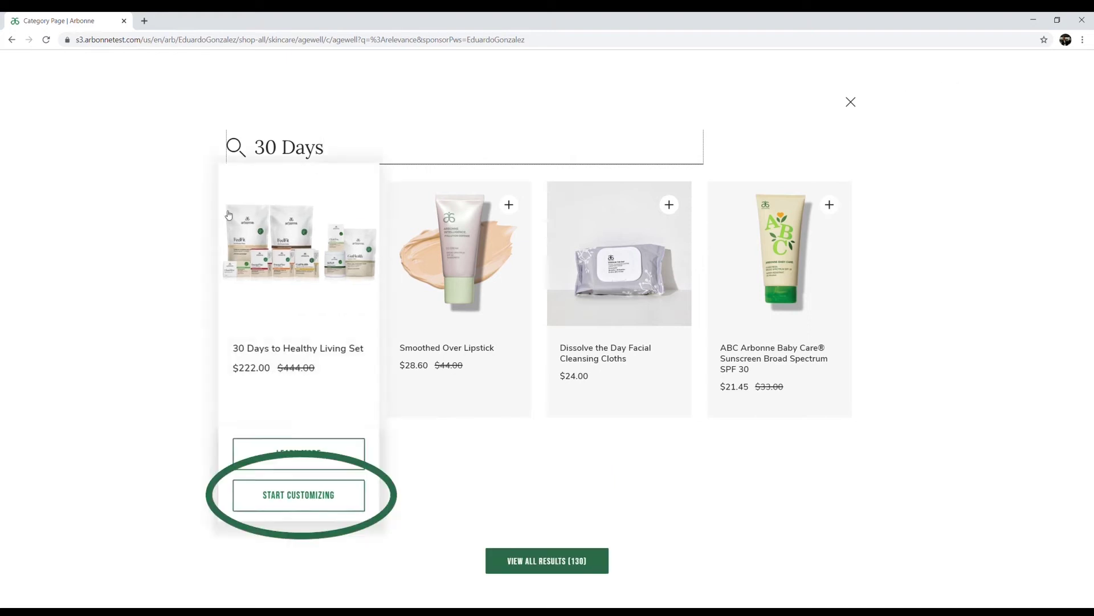
left_click(361, 498)
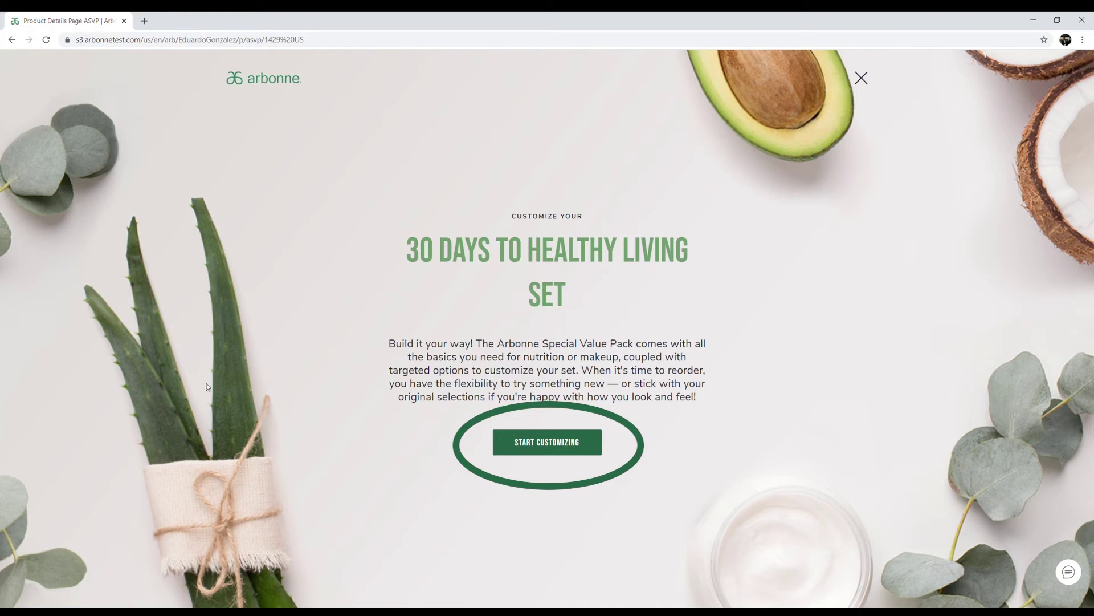
Fill steps 1-3 with two chocolate protein shakes plus Citrus and Pomegranate fizz sticks
left_click(547, 442)
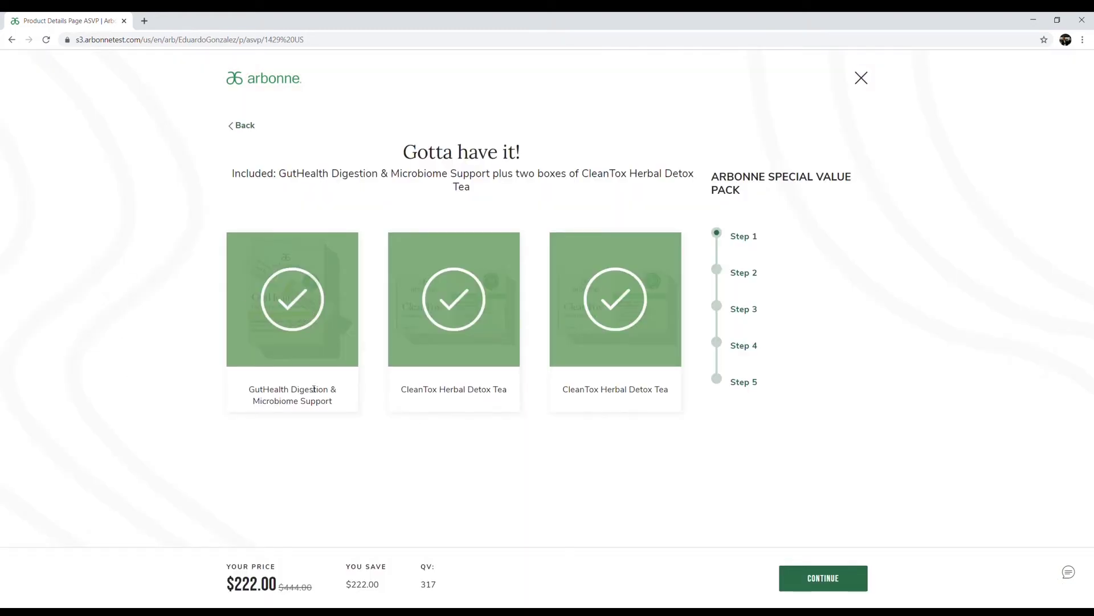
left_click(849, 578)
left_click(391, 423)
left_click(391, 424)
left_click(310, 423)
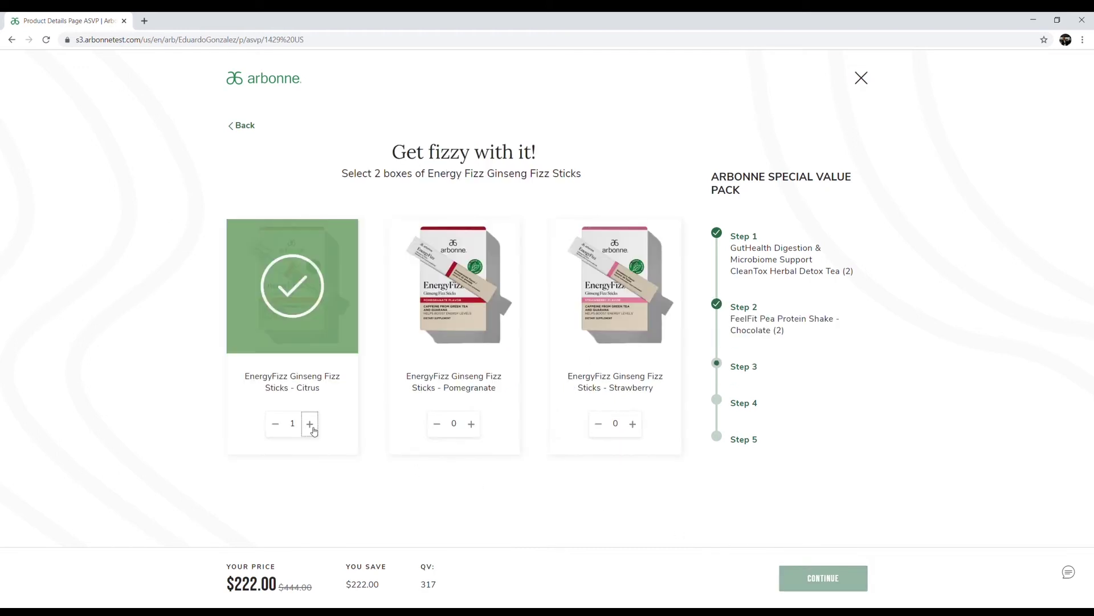
left_click(471, 424)
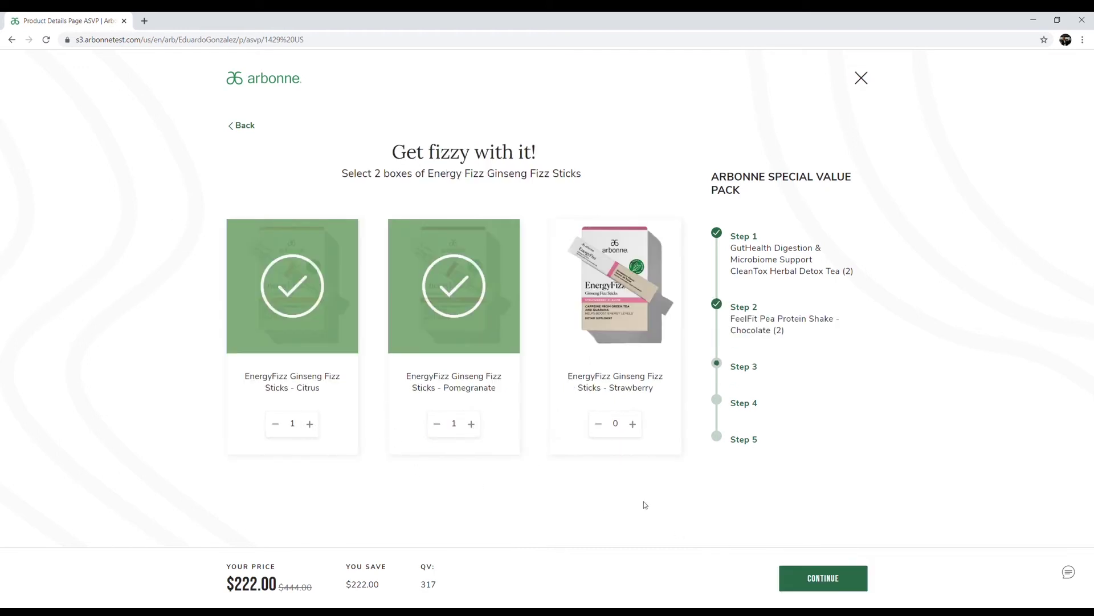
left_click(798, 579)
Add CleanTox, BeWell Greens and the English booklet, saving the pack to Healthy Living Inside and Out
left_click(310, 411)
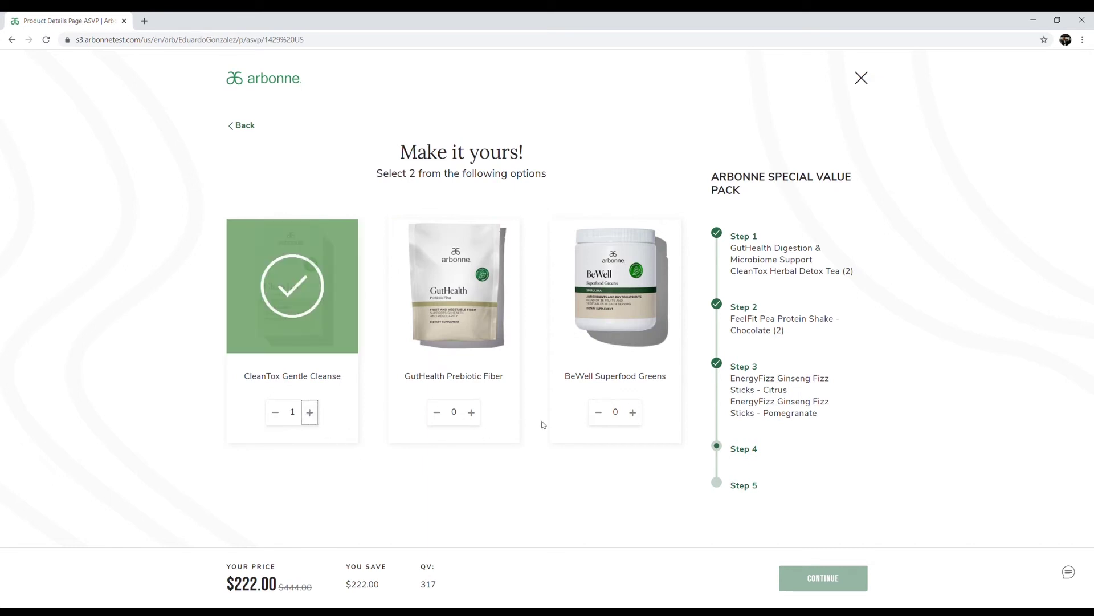
left_click(633, 412)
left_click(790, 577)
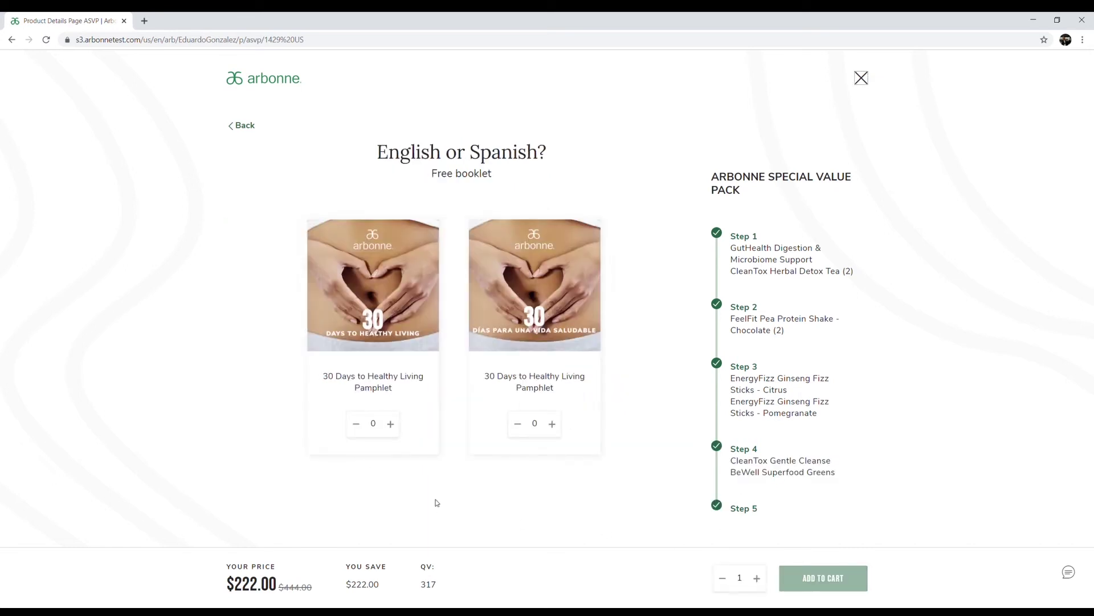
left_click(391, 424)
left_click(391, 423)
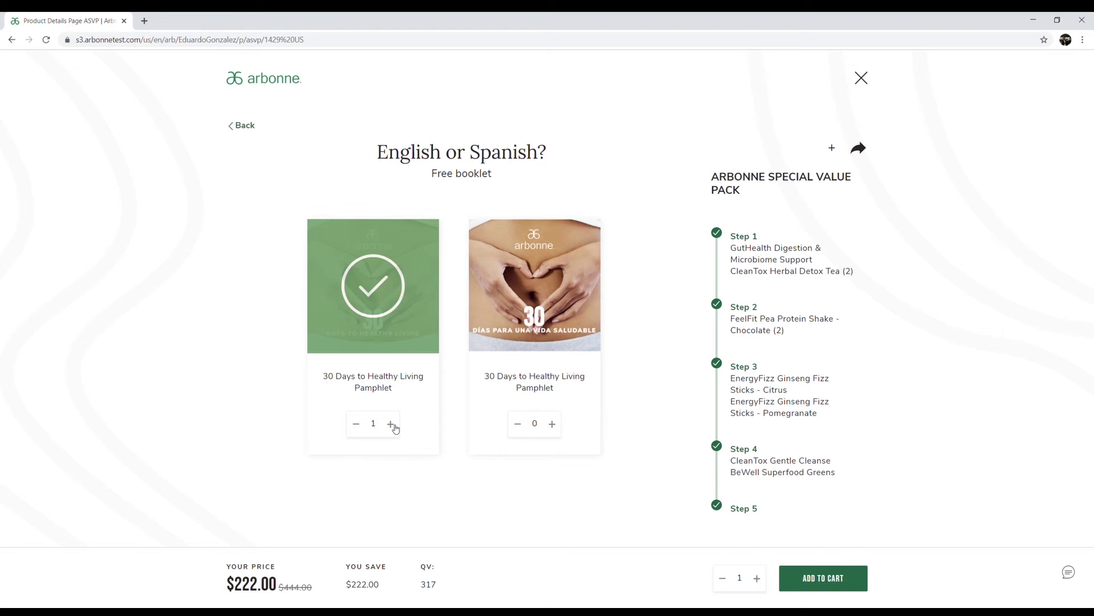
left_click(831, 148)
left_click(437, 330)
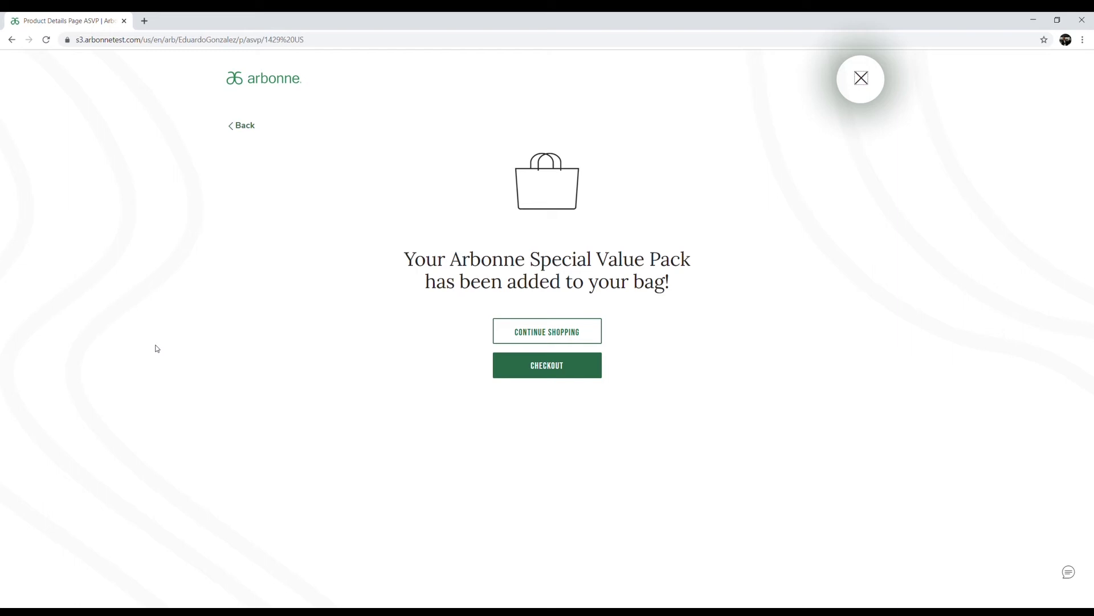
Leave the bag confirmation and go to My Account from the profile menu
left_click(11, 39)
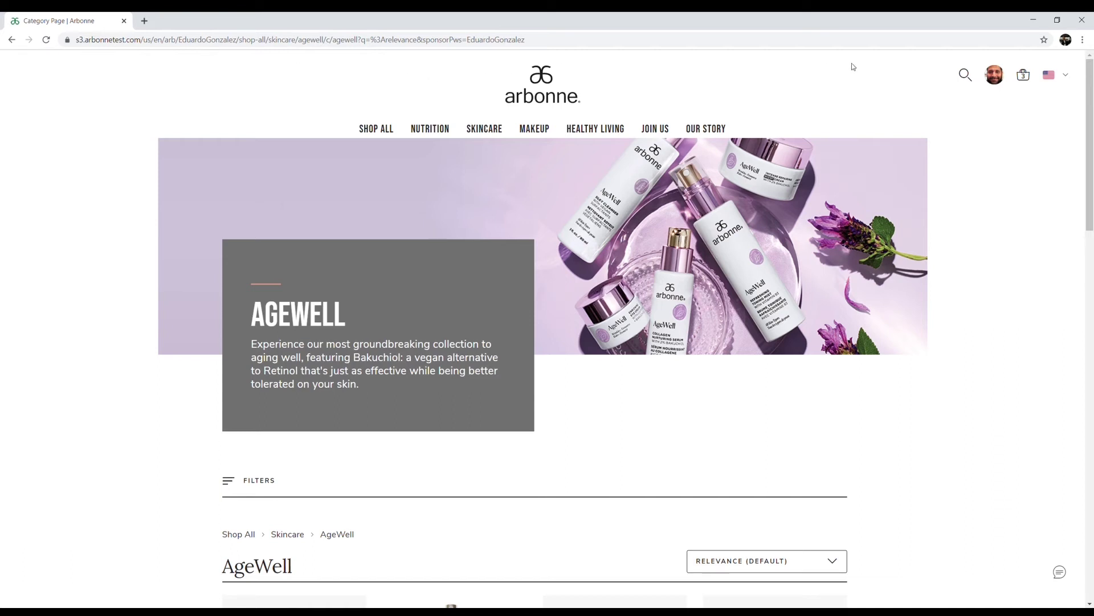
left_click(1003, 76)
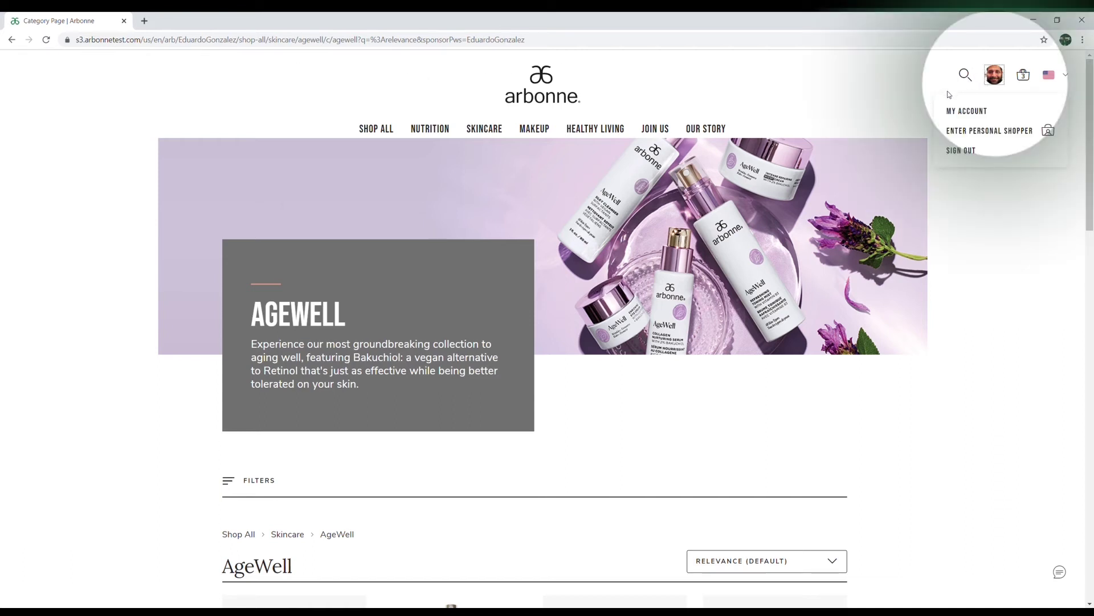
left_click(951, 113)
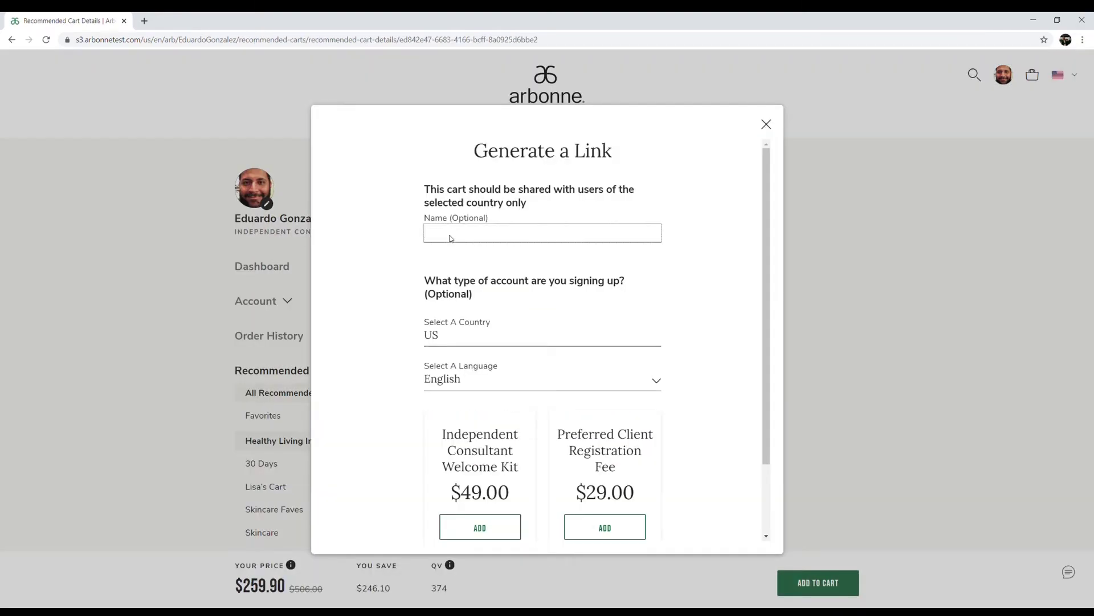
Enter the recipient's name and add the $29.00 Preferred Client Registration Fee to the link
left_click(451, 238)
left_click(769, 189)
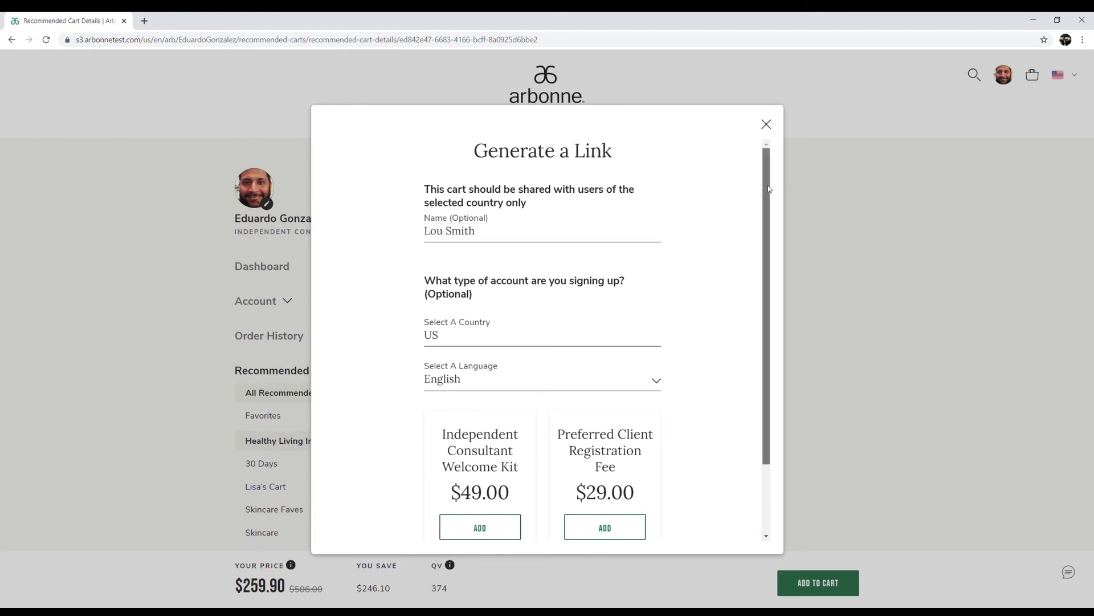
scroll(769, 188, "down", 2)
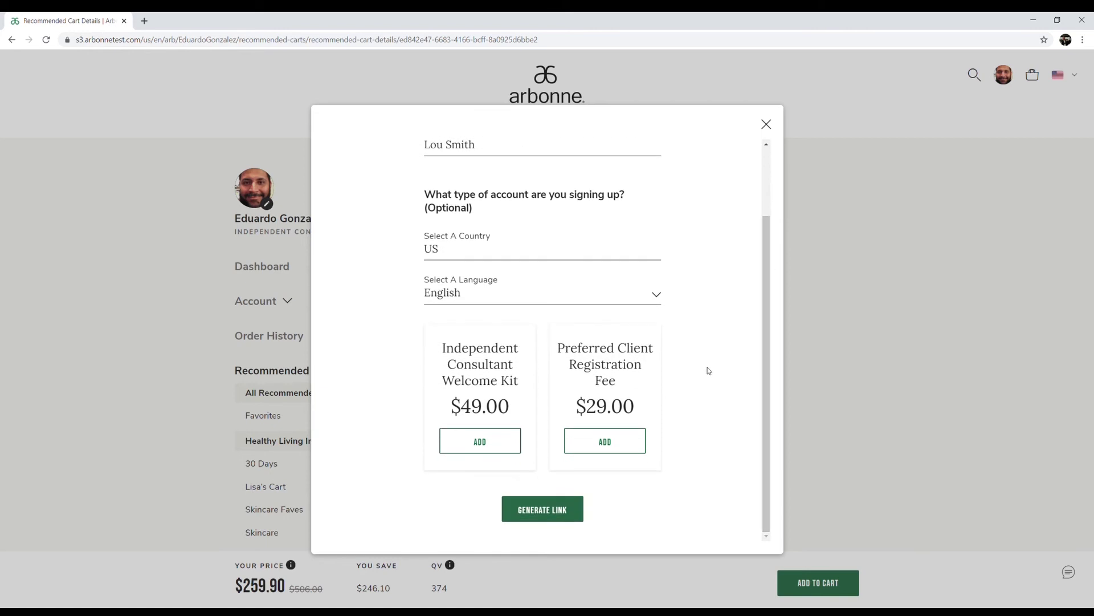
left_click(630, 442)
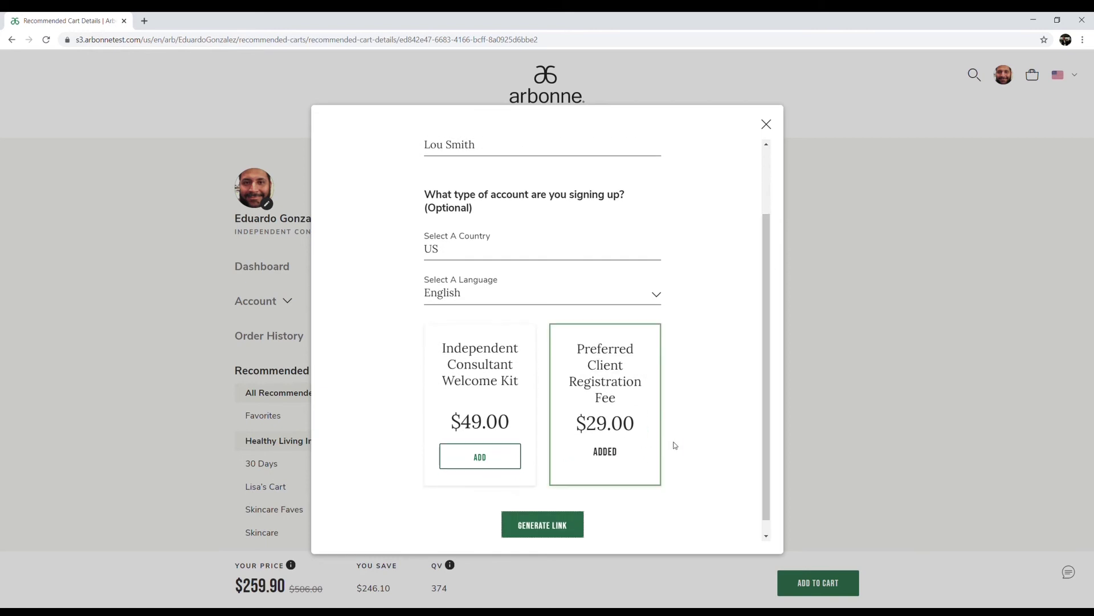
Generate the Healthy Living Inside and Out share link and copy its URL
left_click(580, 525)
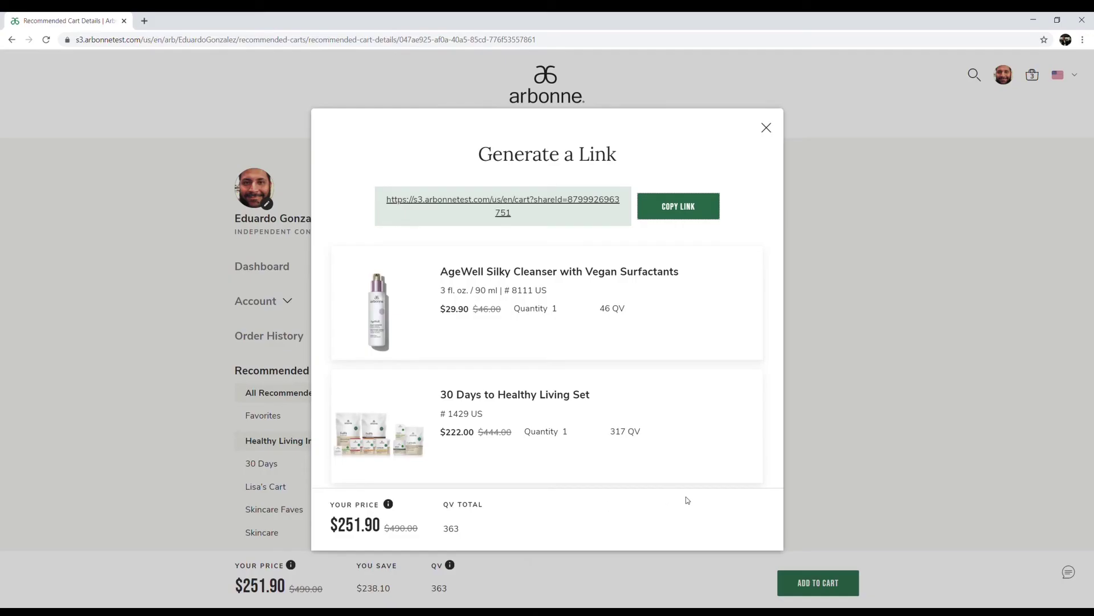
left_click(710, 208)
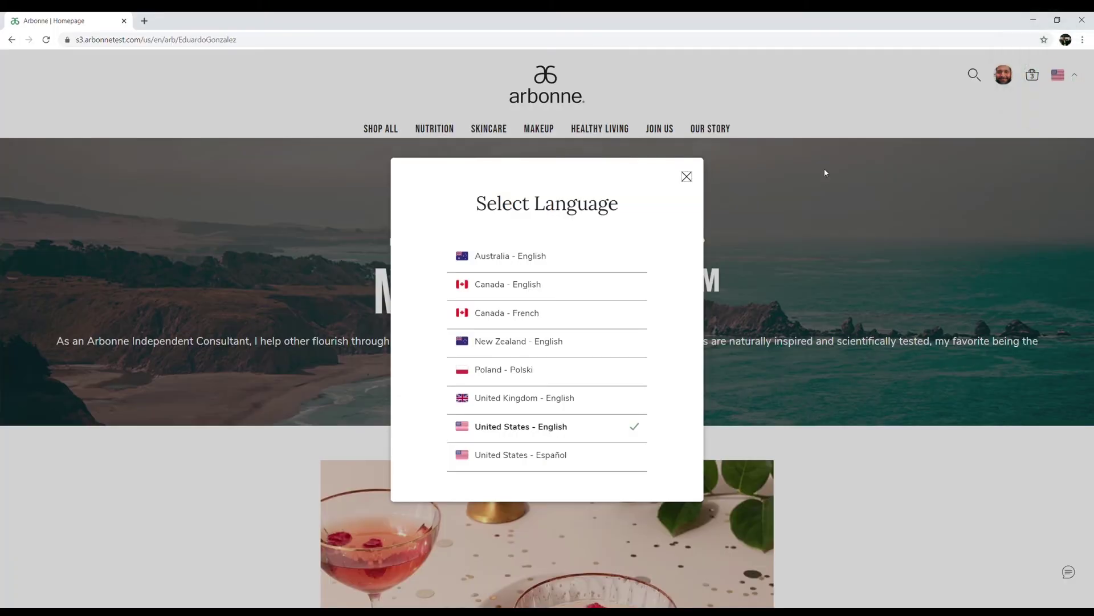
Switch to the Canada site and return to the My Account pages
left_click(533, 286)
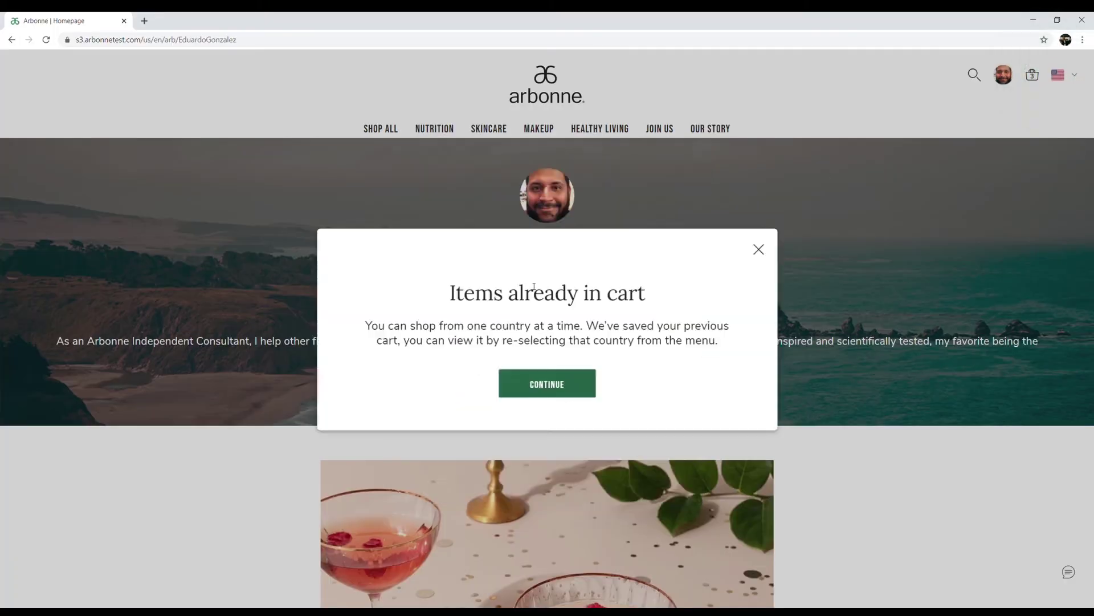
left_click(516, 384)
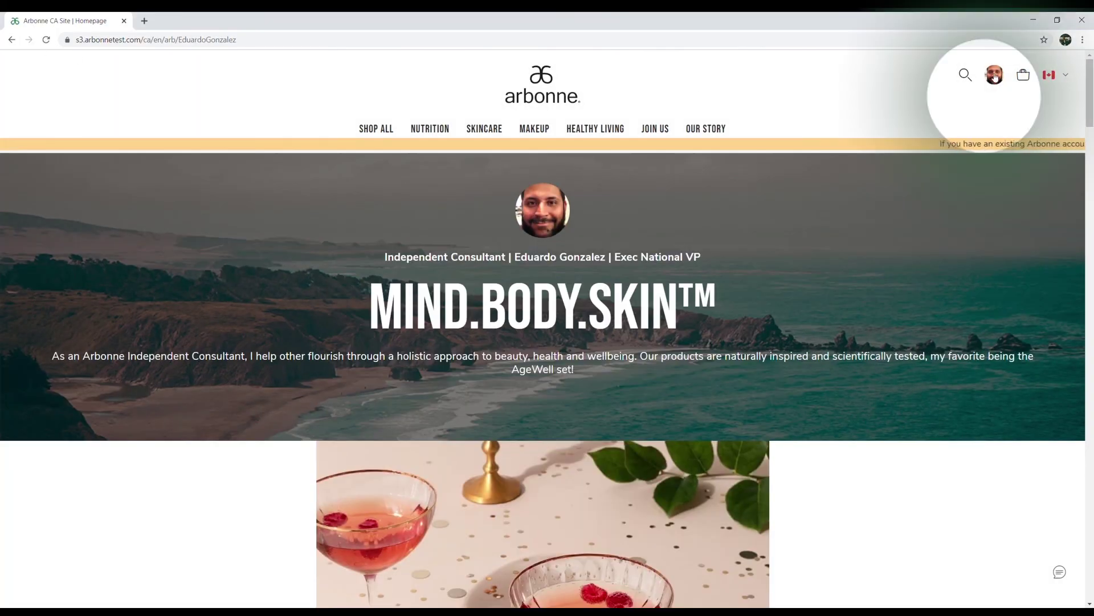
left_click(994, 75)
left_click(951, 111)
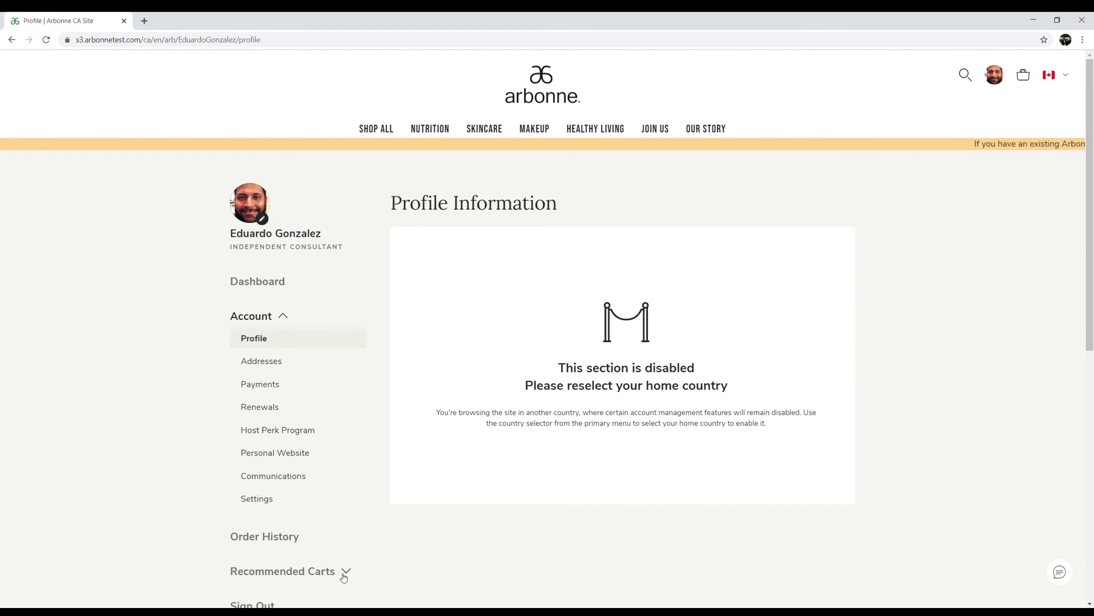
Create a new recommended cart and begin naming it 'Skinca'
left_click(343, 576)
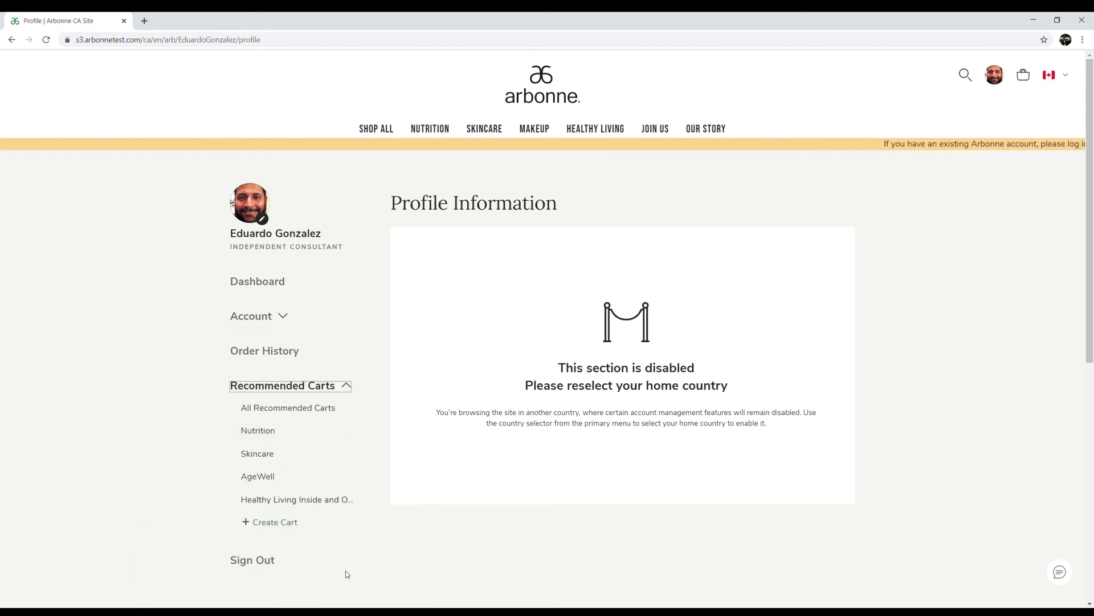
left_click(295, 528)
left_click(295, 526)
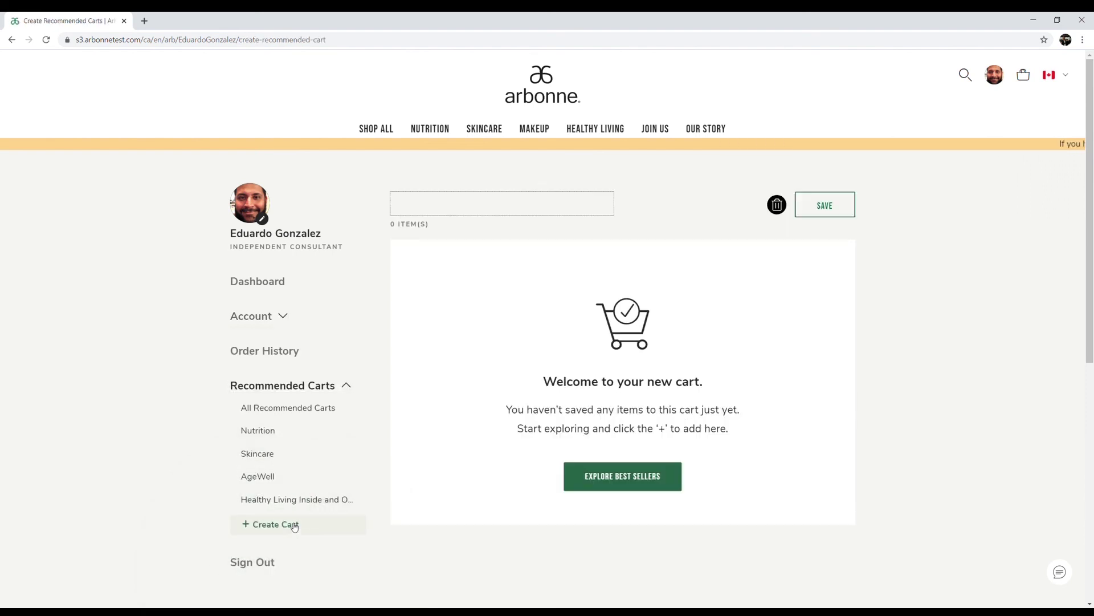
left_click(408, 212)
type("Skinca")
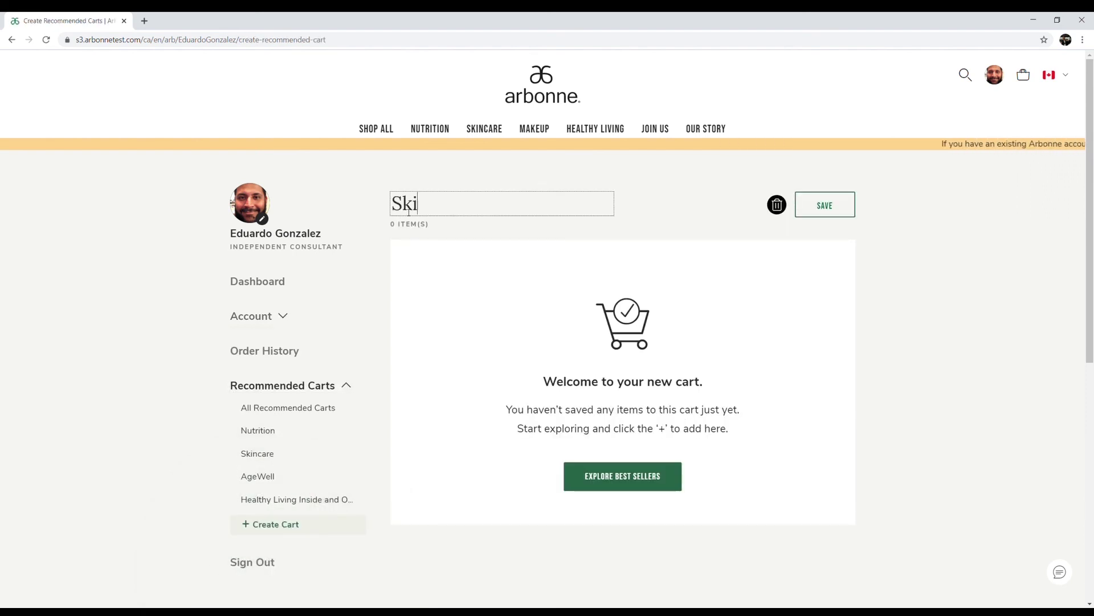